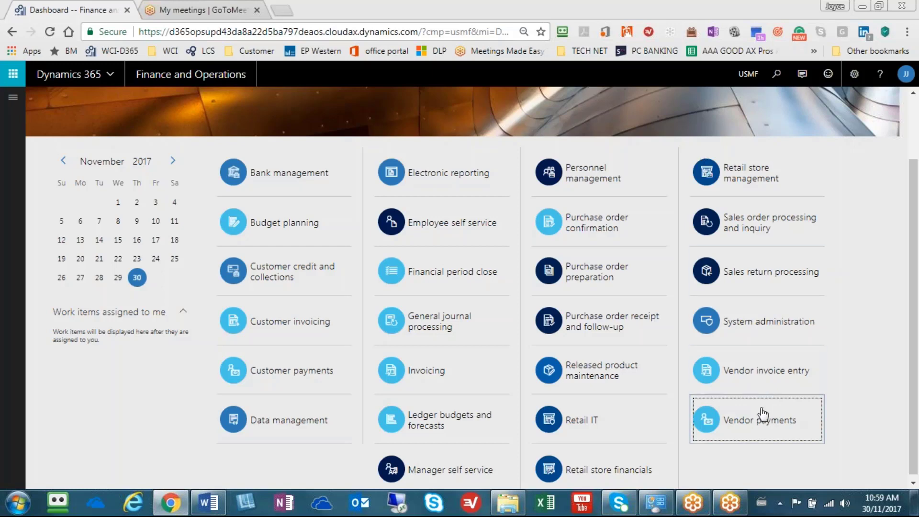
From the Vendor payments workspace, start a new vendor pay run, creating payment journal batch 00866
left_click(765, 430)
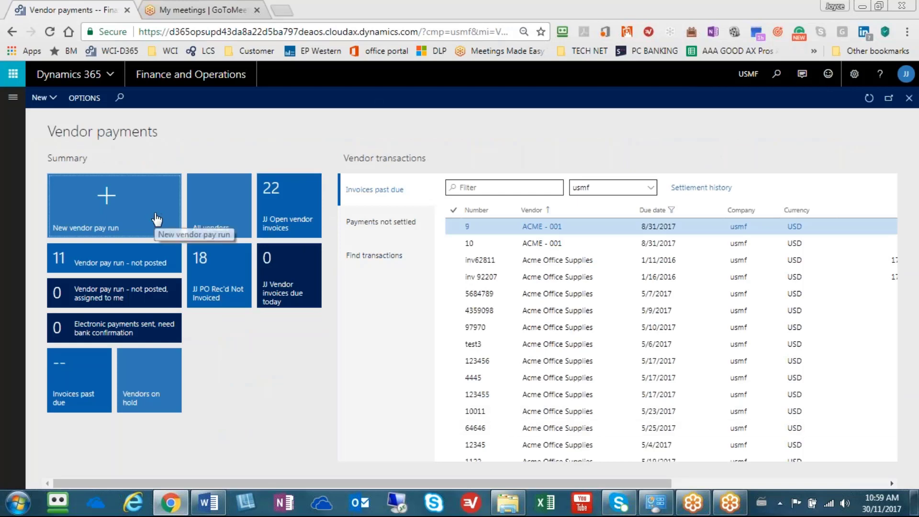
left_click(115, 212)
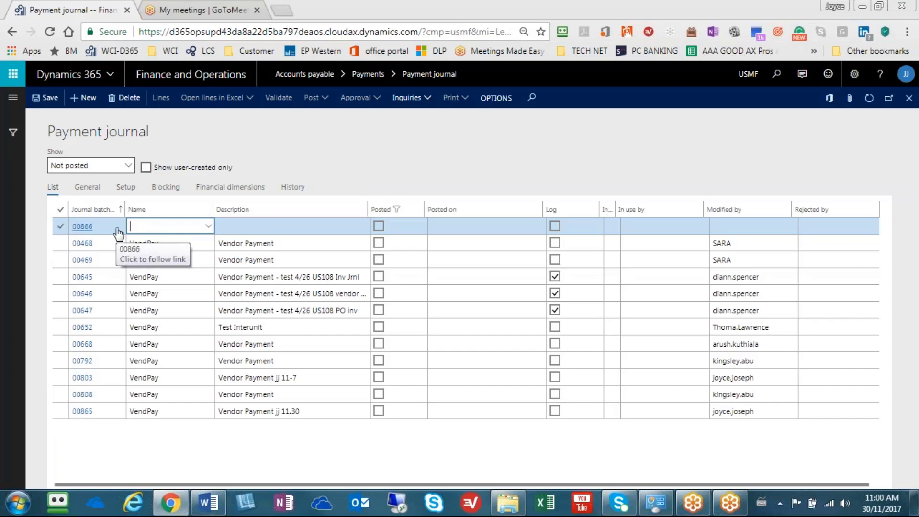
Give batch 00866 the VendPay journal name and description 'Vendor Payment 11.30.2017', then open its lines
left_click(209, 227)
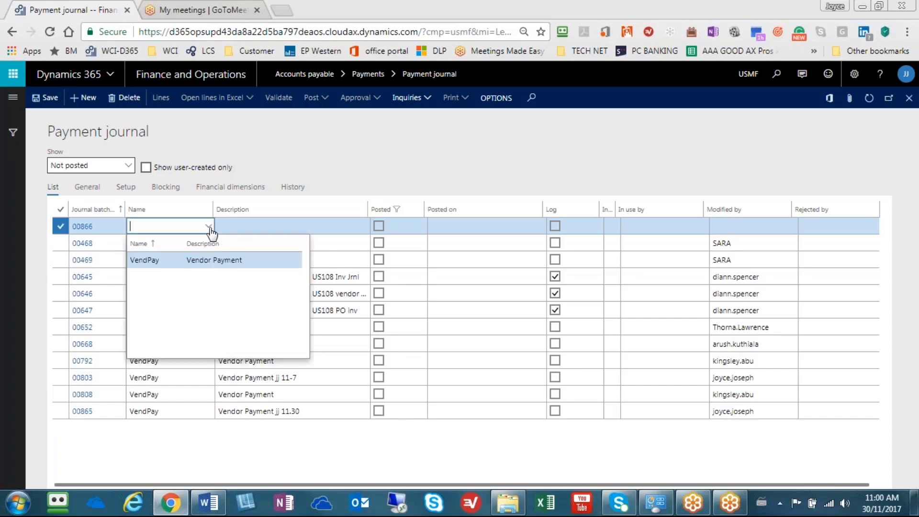
left_click(186, 258)
left_click(282, 227)
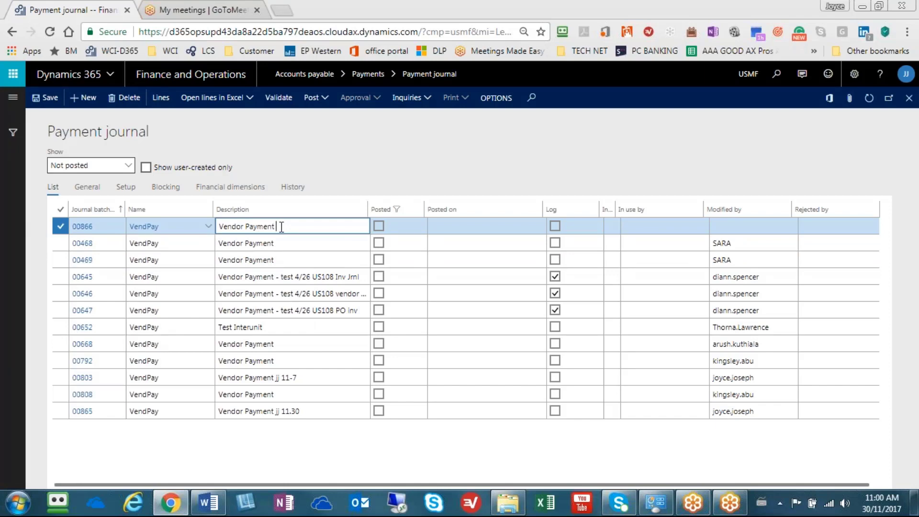
type("11.30.2017")
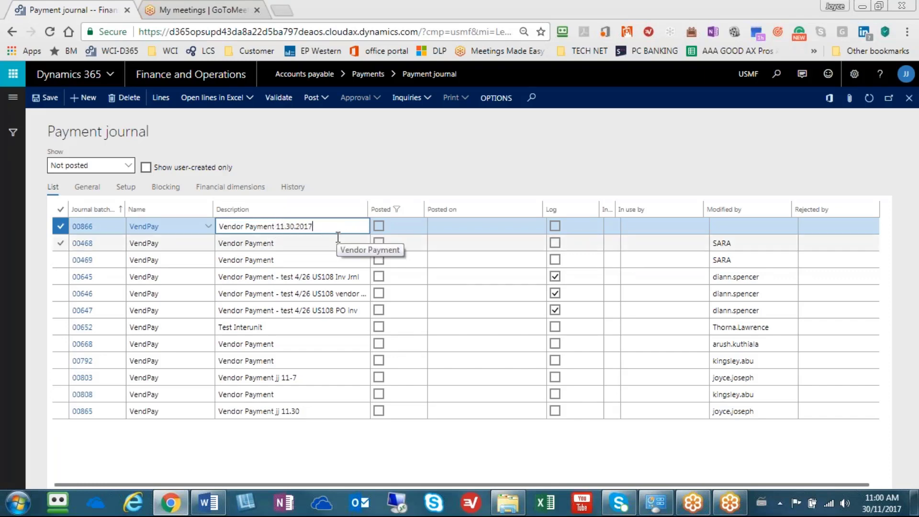
left_click(91, 231)
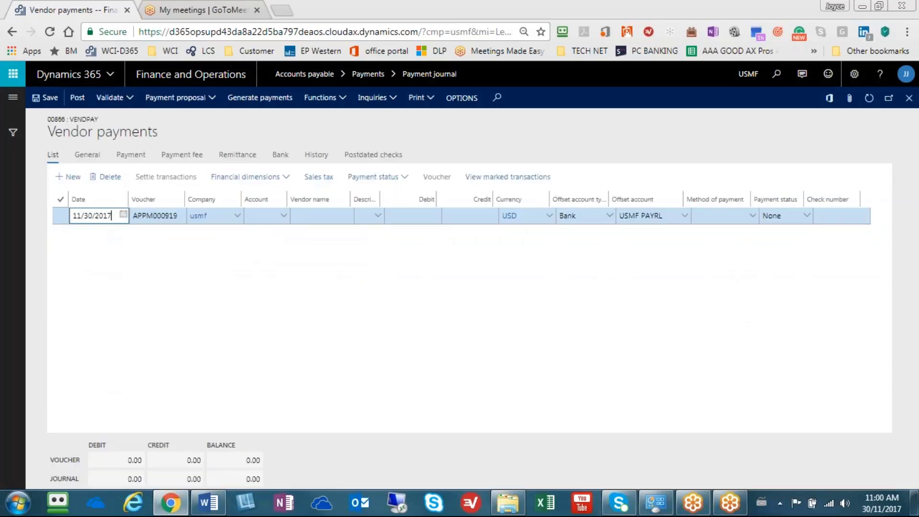
Create a vendor payment proposal that selects invoices by due and discount date
left_click(192, 103)
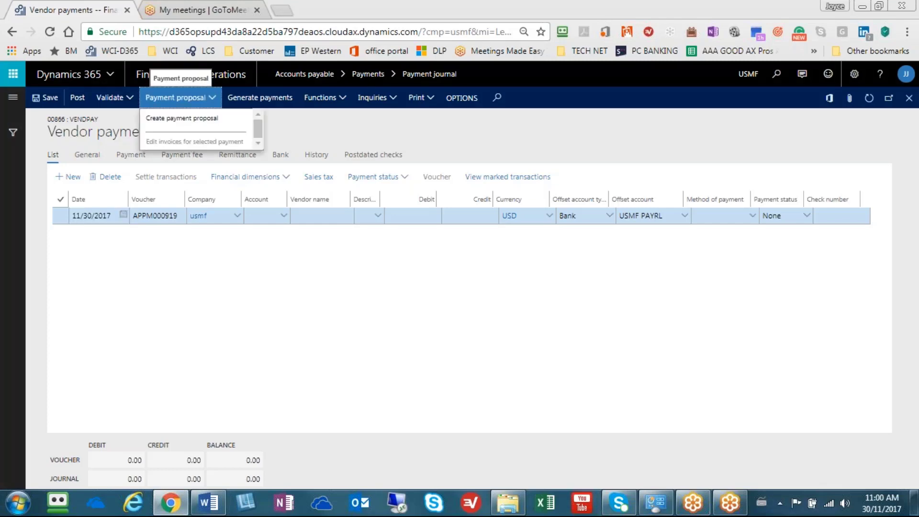
left_click(191, 120)
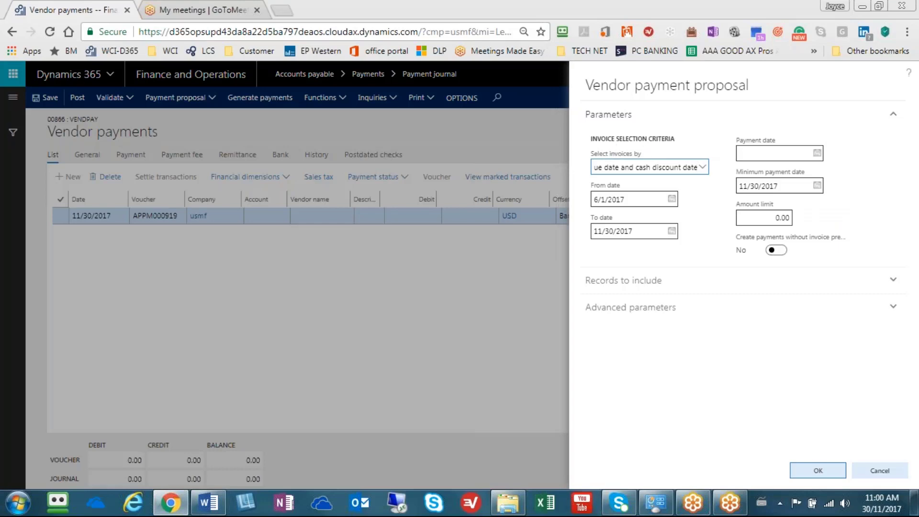
left_click(703, 169)
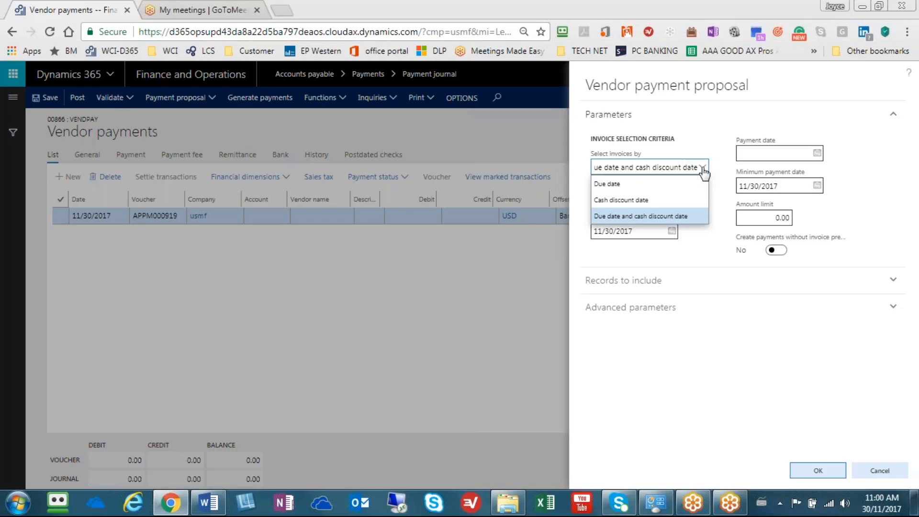
left_click(703, 170)
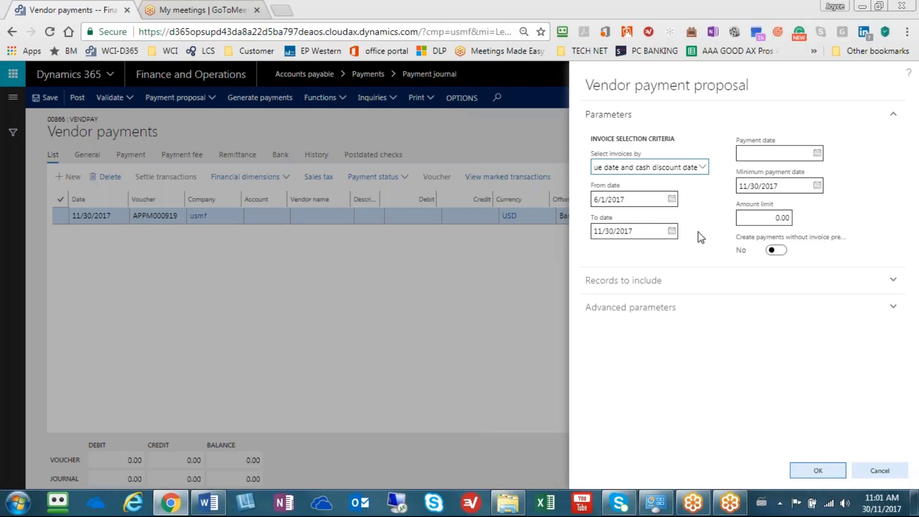
Set the proposal payment date to today (11/30/2017) and clear the minimum payment date
left_click(751, 154)
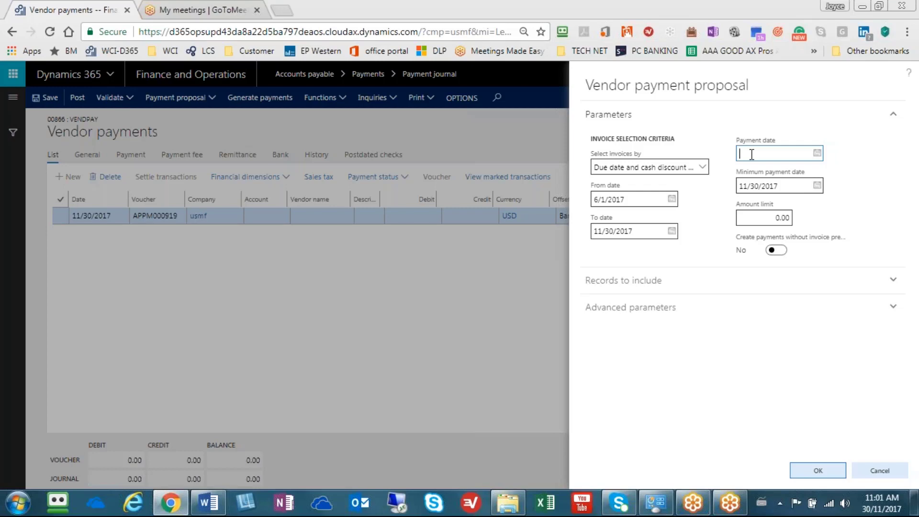
type("t")
key("Tab")
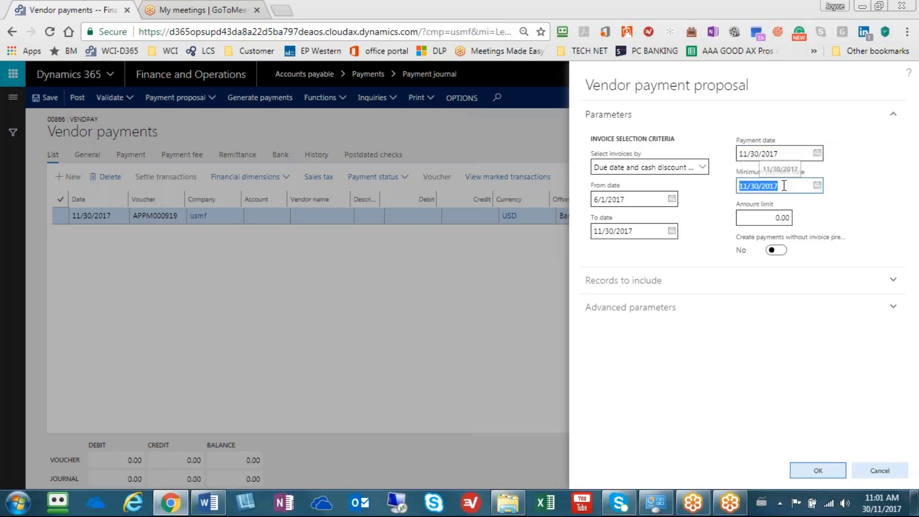
key("BackSpace")
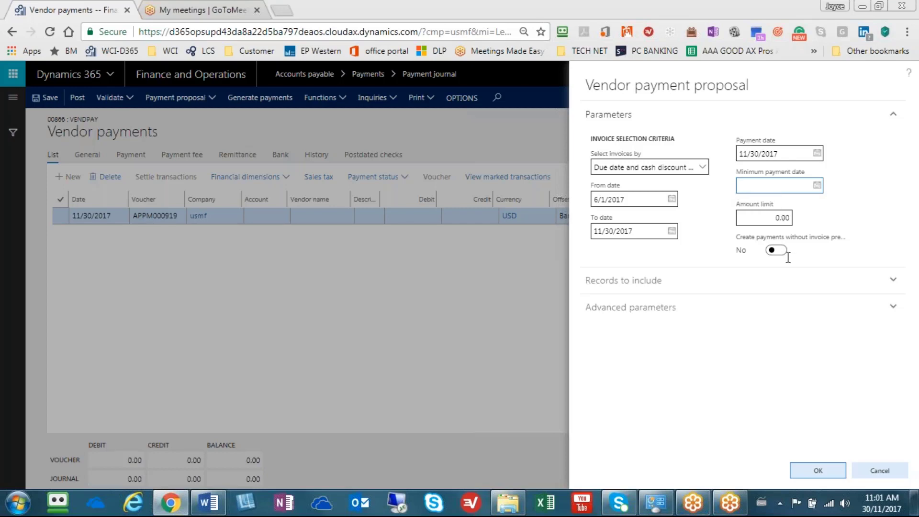
left_click(894, 115)
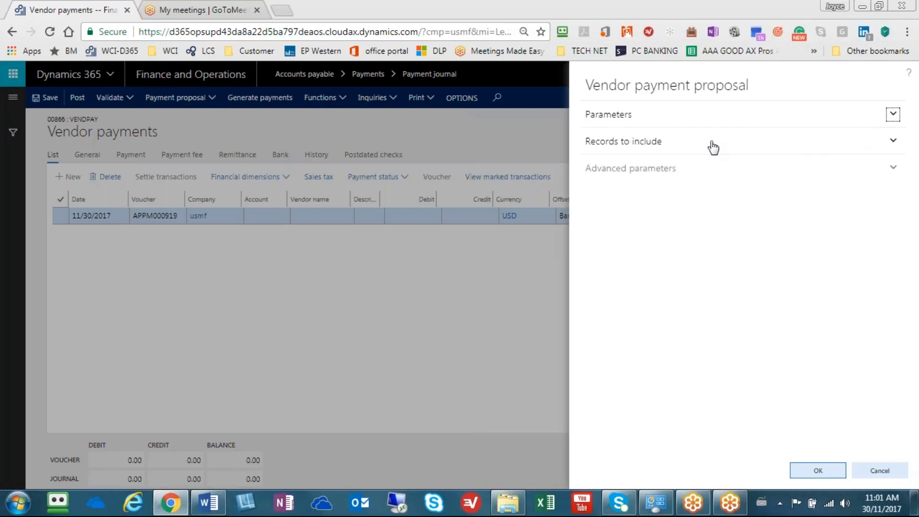
Open the proposal's filter query for vendor accounts 001,002,111 and payment method CHECK
left_click(893, 141)
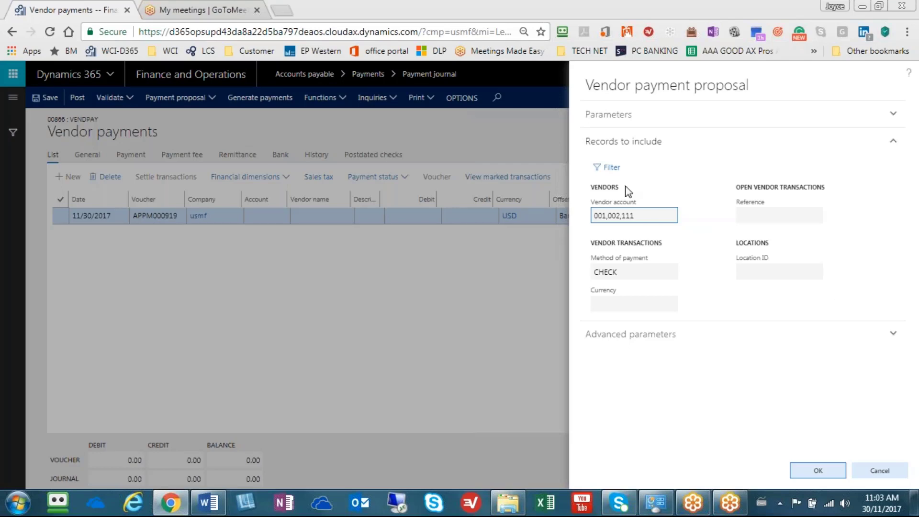
left_click(608, 167)
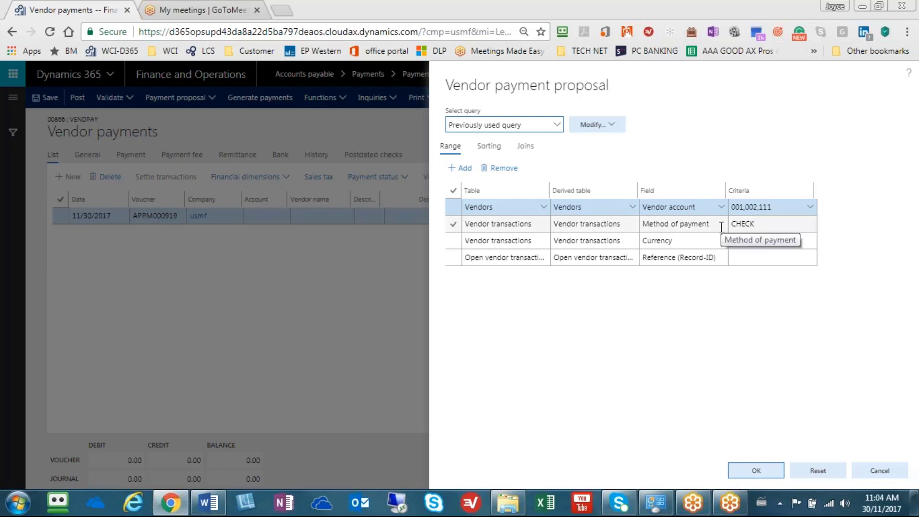
Select the CHECK payment method criterion and bring up the query's Modify menu
left_click(762, 225)
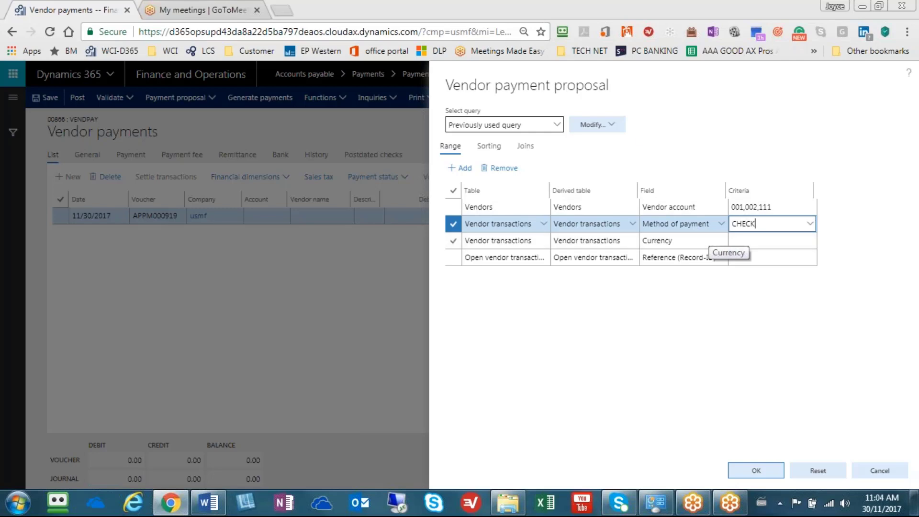
left_click(616, 128)
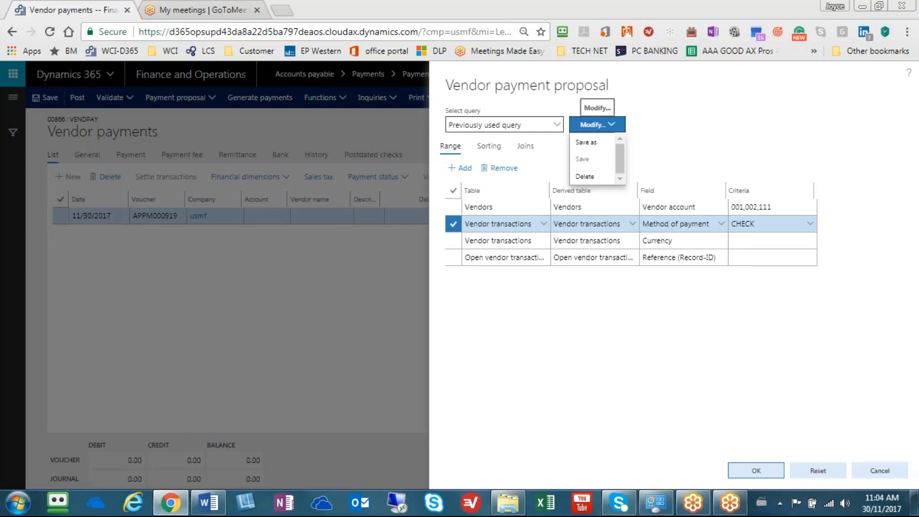
Save the vendor and CHECK filter query under the name TEST1
left_click(590, 143)
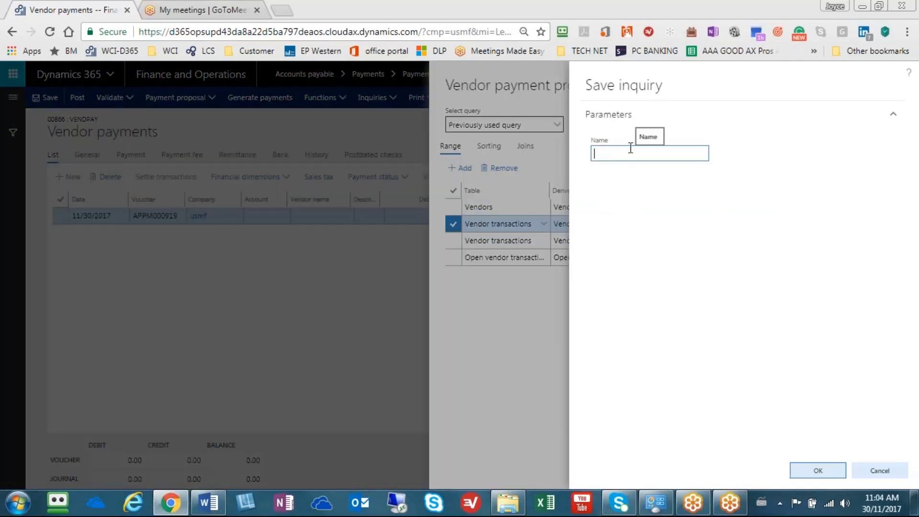
type("TEST1")
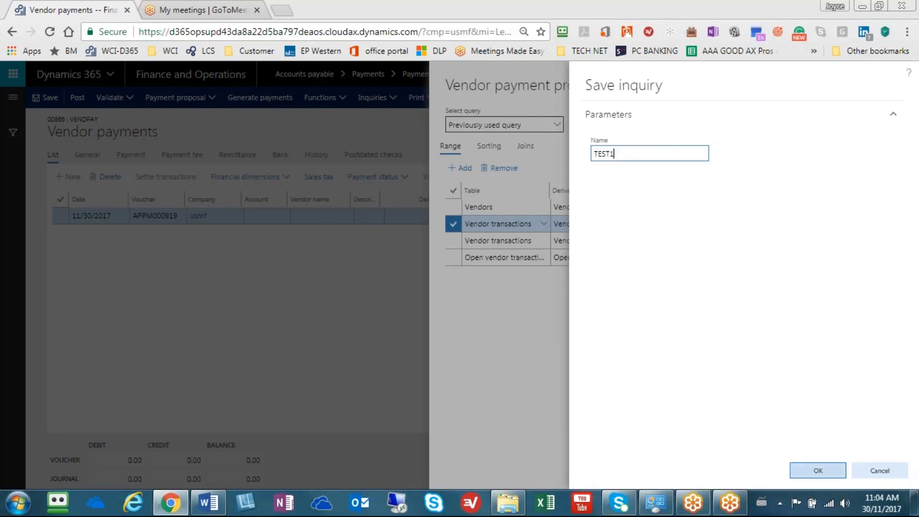
left_click(820, 473)
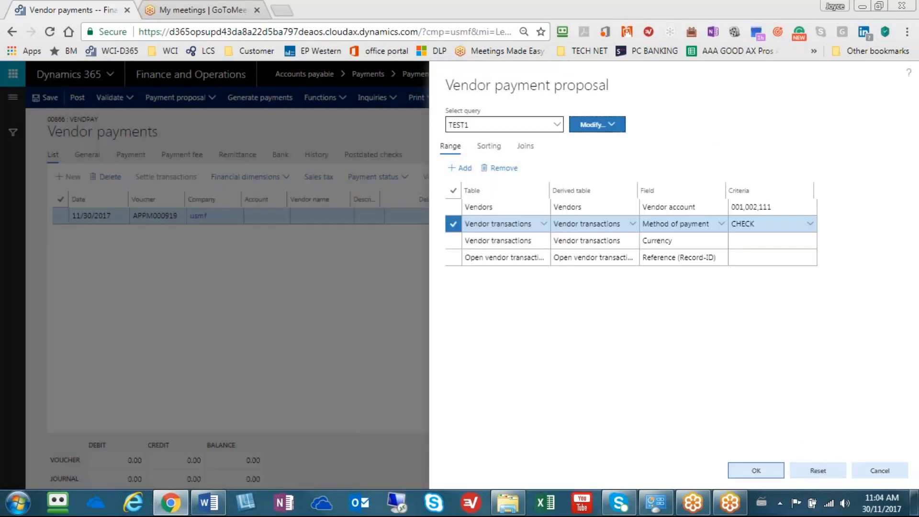
Keep TEST1 selected as the proposal's saved query
left_click(557, 127)
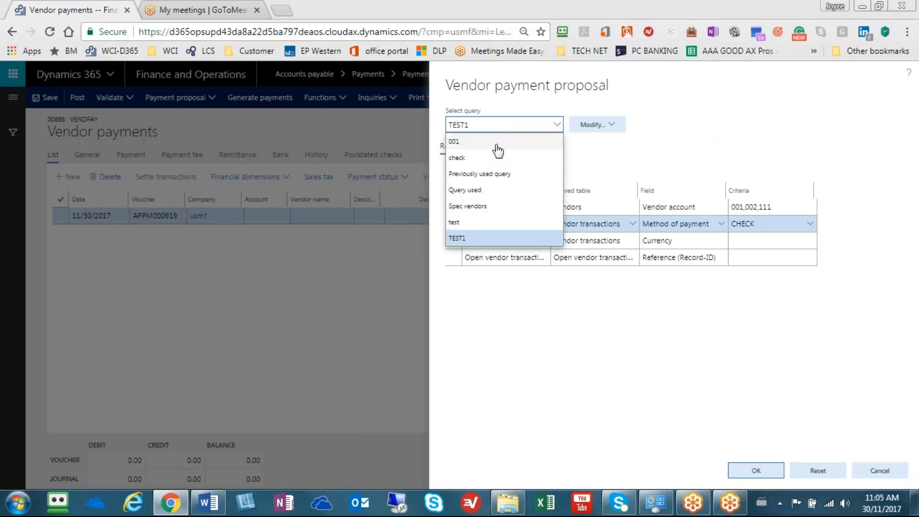
left_click(672, 146)
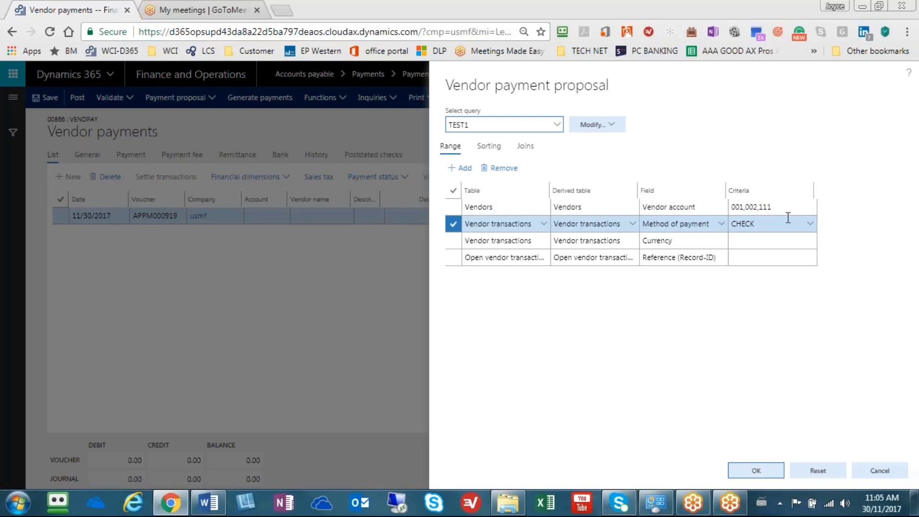
Accept the TEST1 query criteria and show the advanced payment parameters: USD, bank USMF OPER
left_click(765, 473)
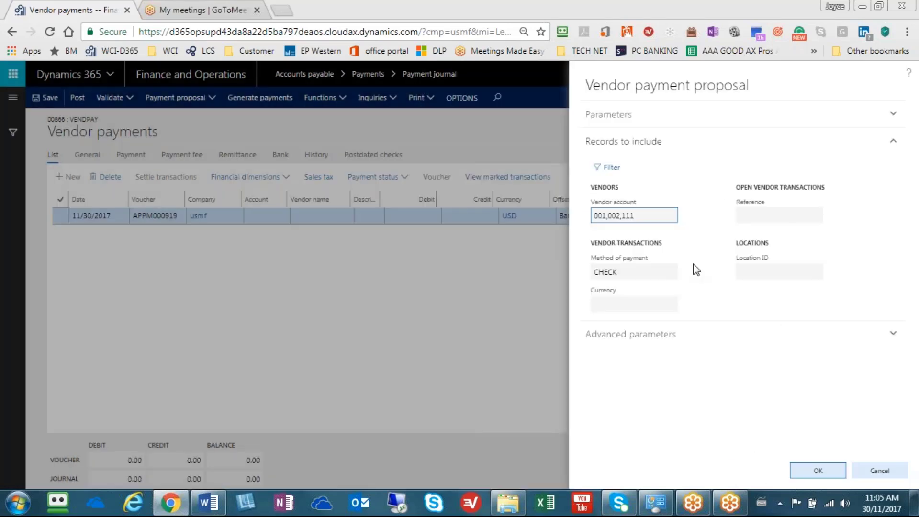
left_click(894, 143)
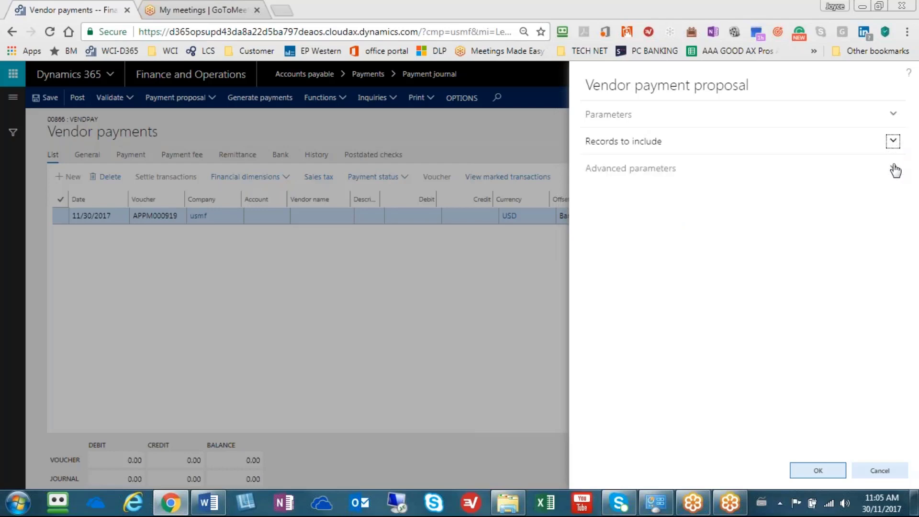
left_click(894, 169)
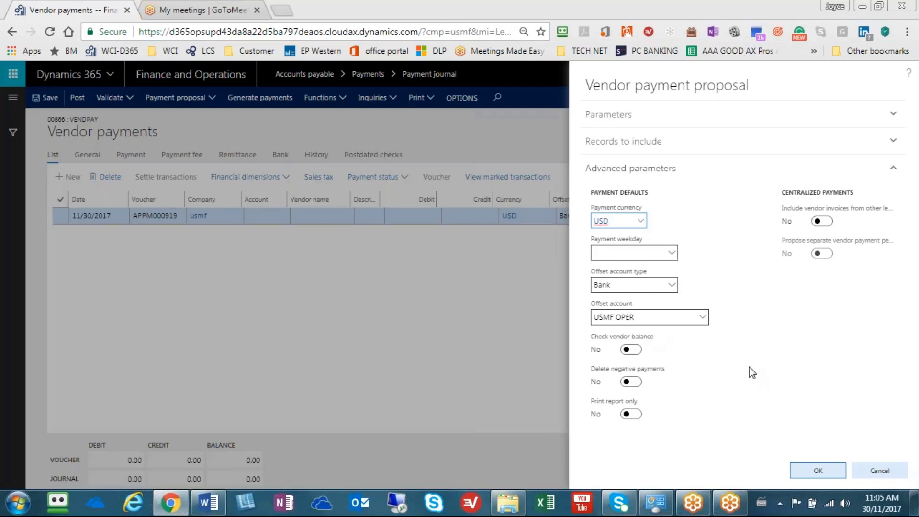
Run the payment proposal, then mark JJ Co Vendor invoices 351 and 352
left_click(819, 472)
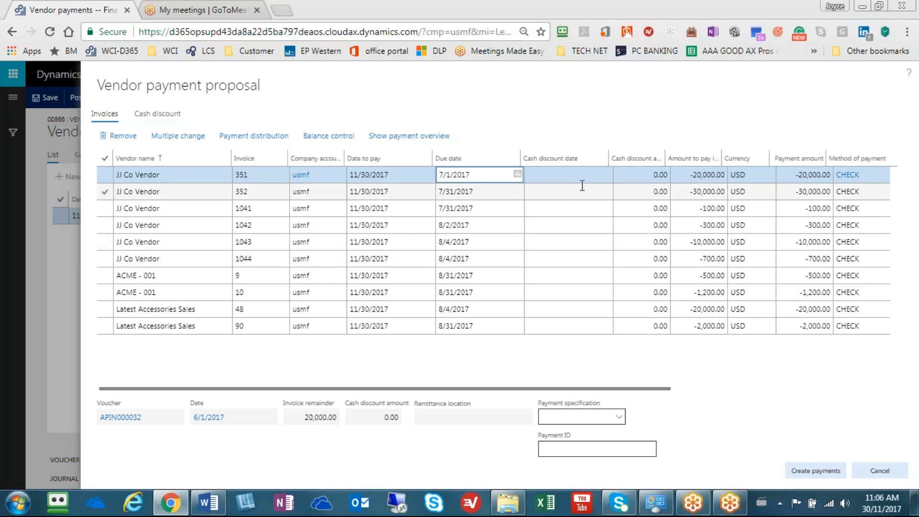
left_click(108, 181)
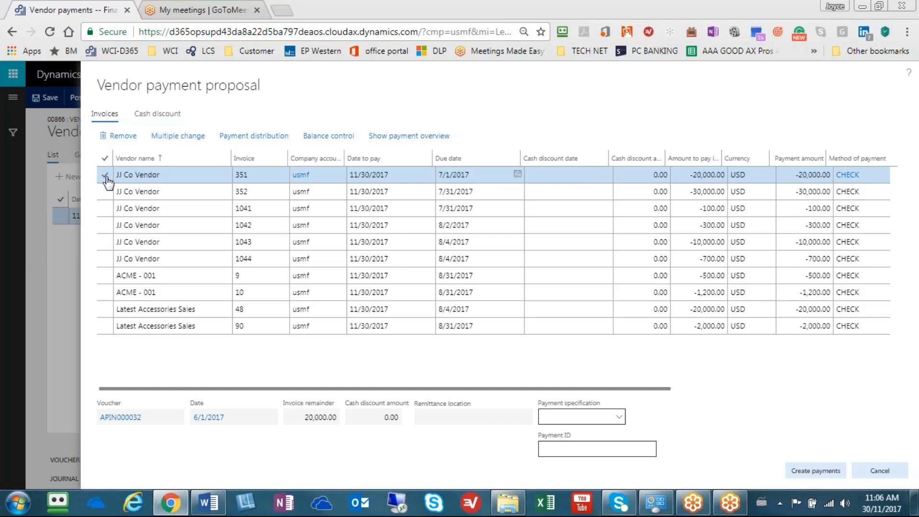
left_click(106, 193)
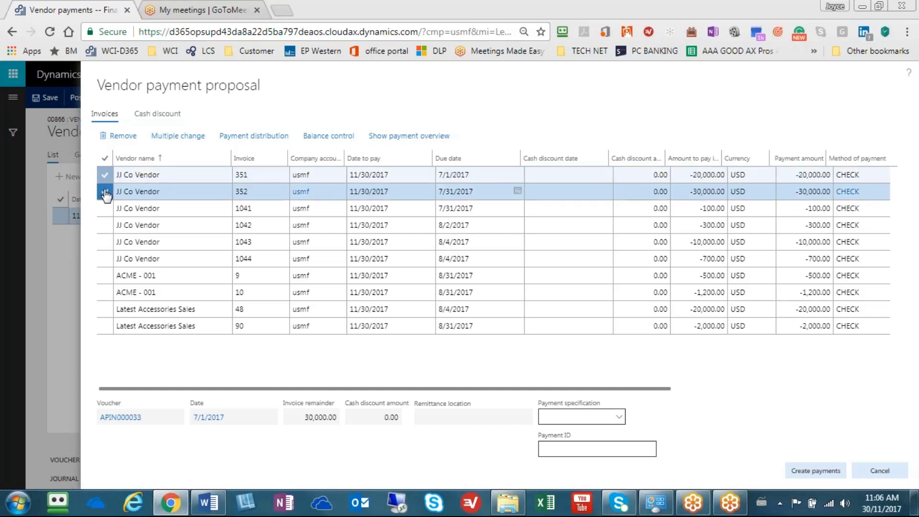
Remove the marked invoices 351 and 352 from the proposal, leaving eight invoices
left_click(117, 136)
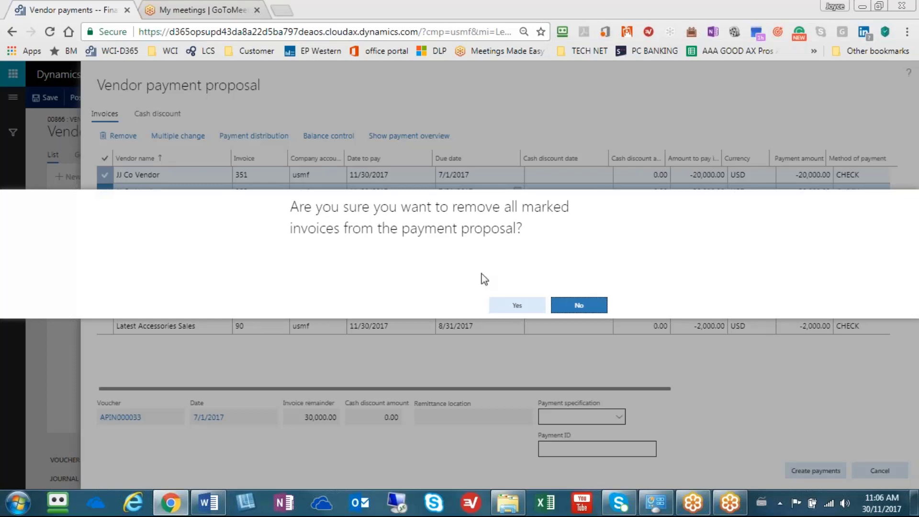
left_click(511, 308)
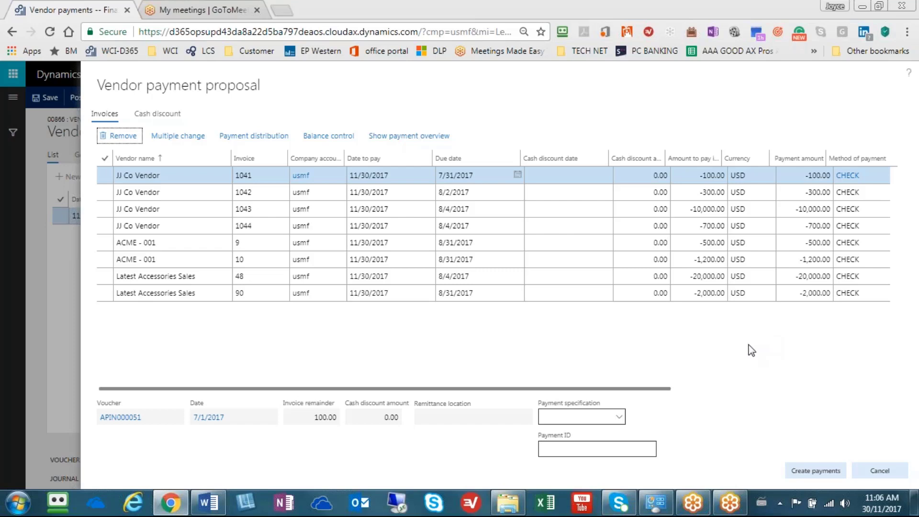
Create CHECK payment lines for vendors 001, 002 and 111 from the proposal, totalling 34,800.00
left_click(819, 474)
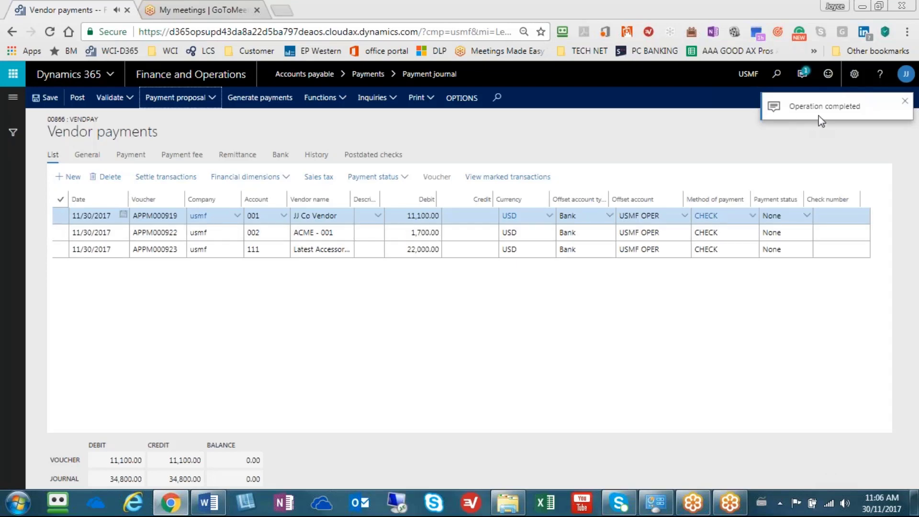
left_click(905, 102)
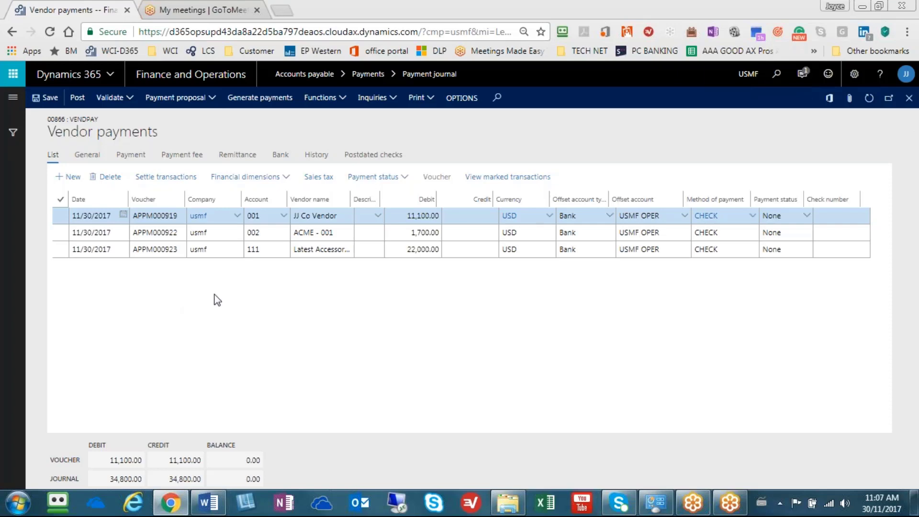
left_click(275, 218)
left_click(835, 216)
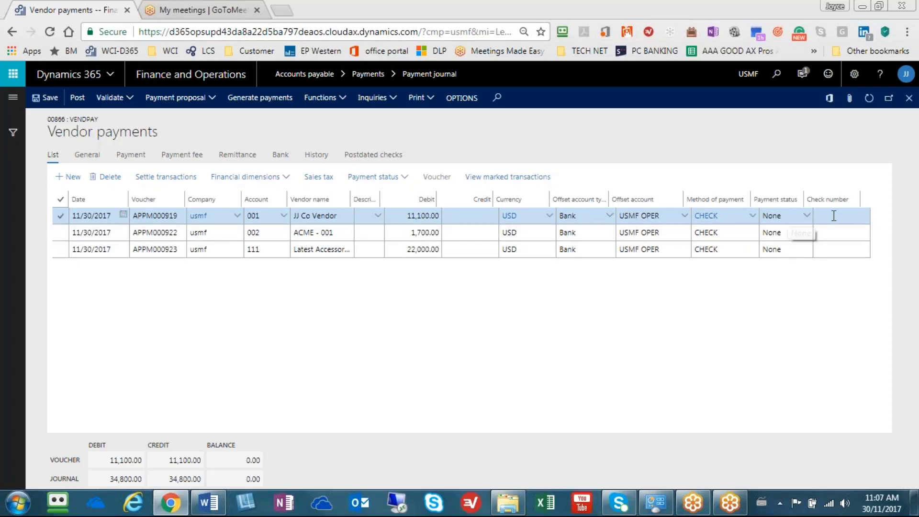
Generate payments by method of payment using the Check export format from bank account USMF OPER
left_click(262, 99)
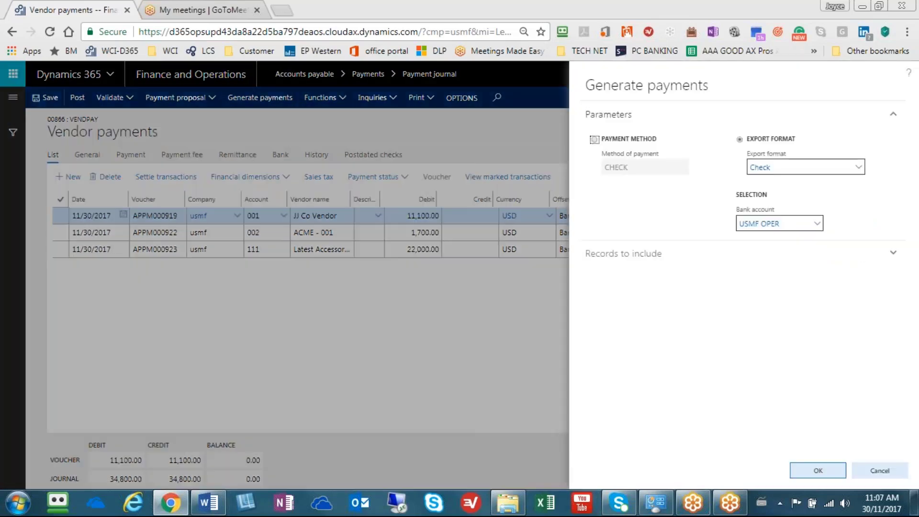
left_click(594, 140)
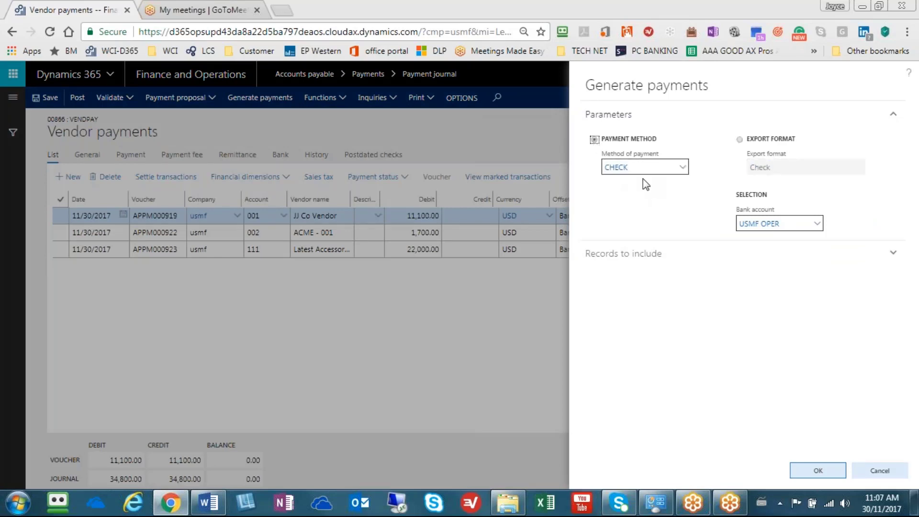
left_click(740, 139)
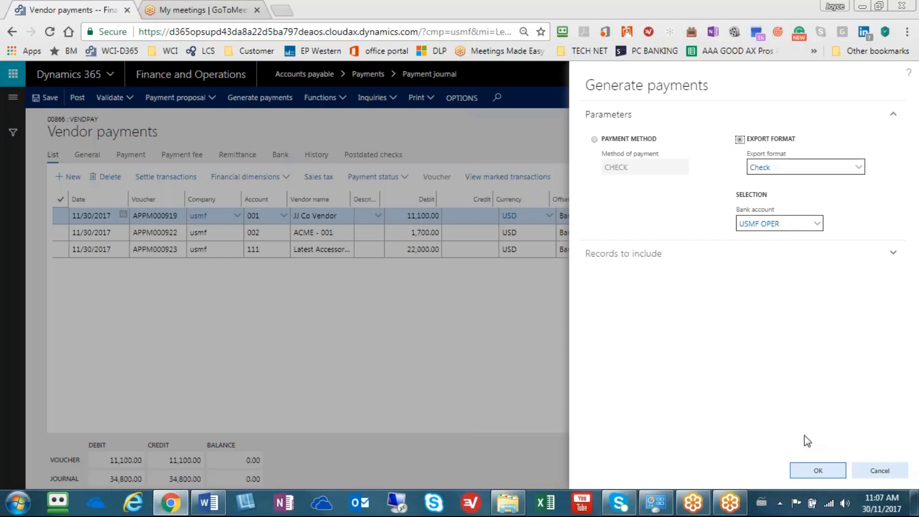
left_click(816, 470)
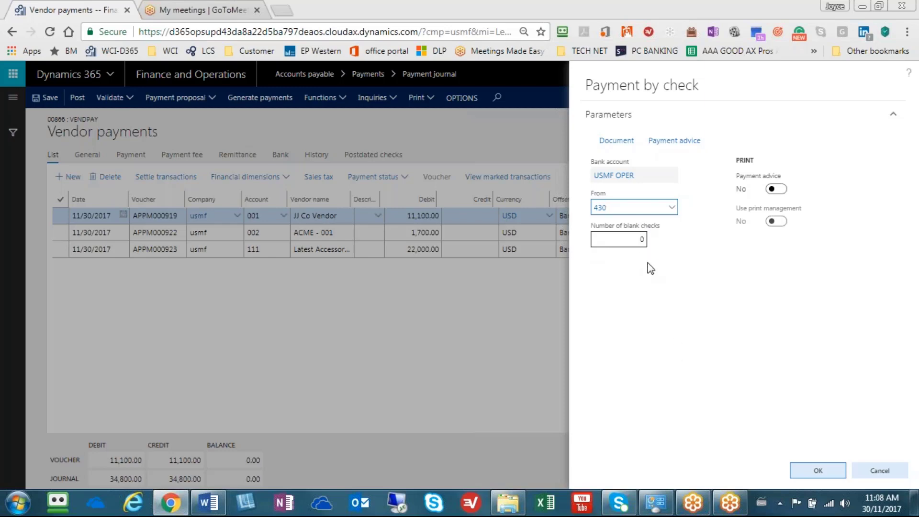
Generate the checks starting at check number 430 so the three payments become Sent
left_click(819, 469)
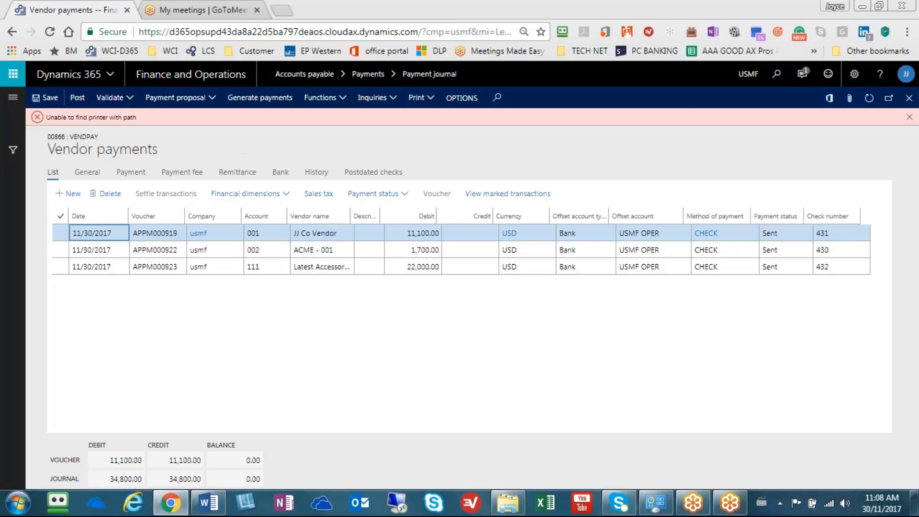
Post the vendor payment journal to the general ledger
left_click(78, 98)
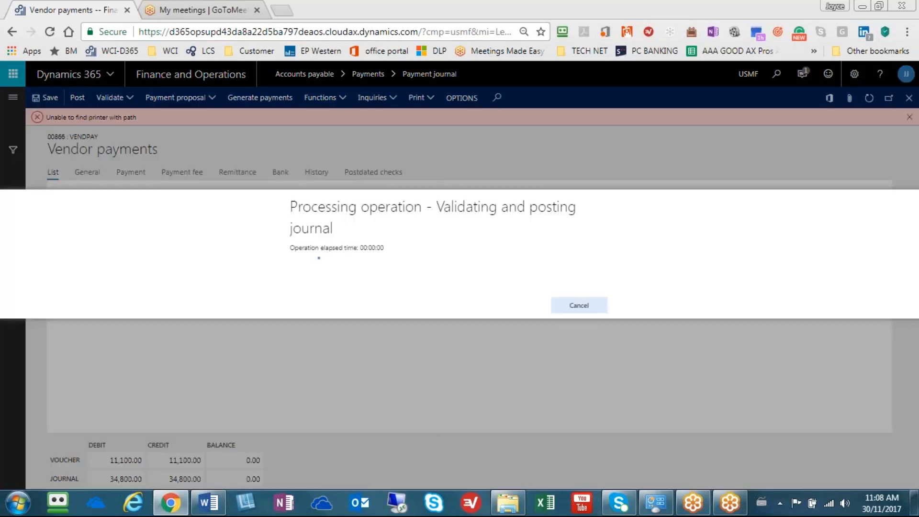